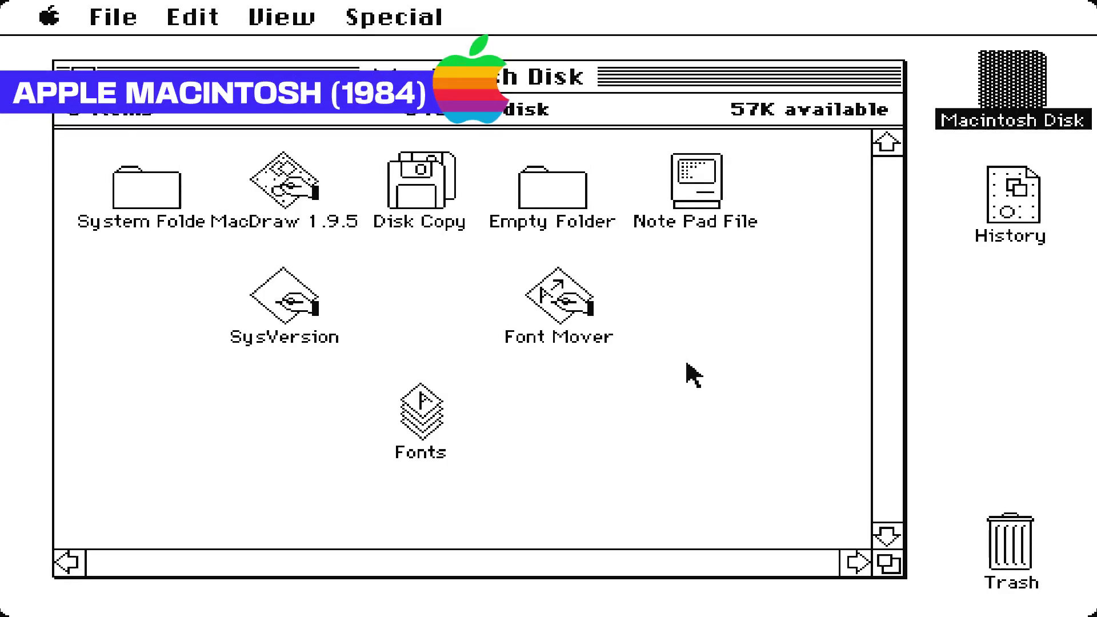
Step: Name the Play desktop with a robot emoji and give it the blue bloom wallpaper
double_click(561, 188)
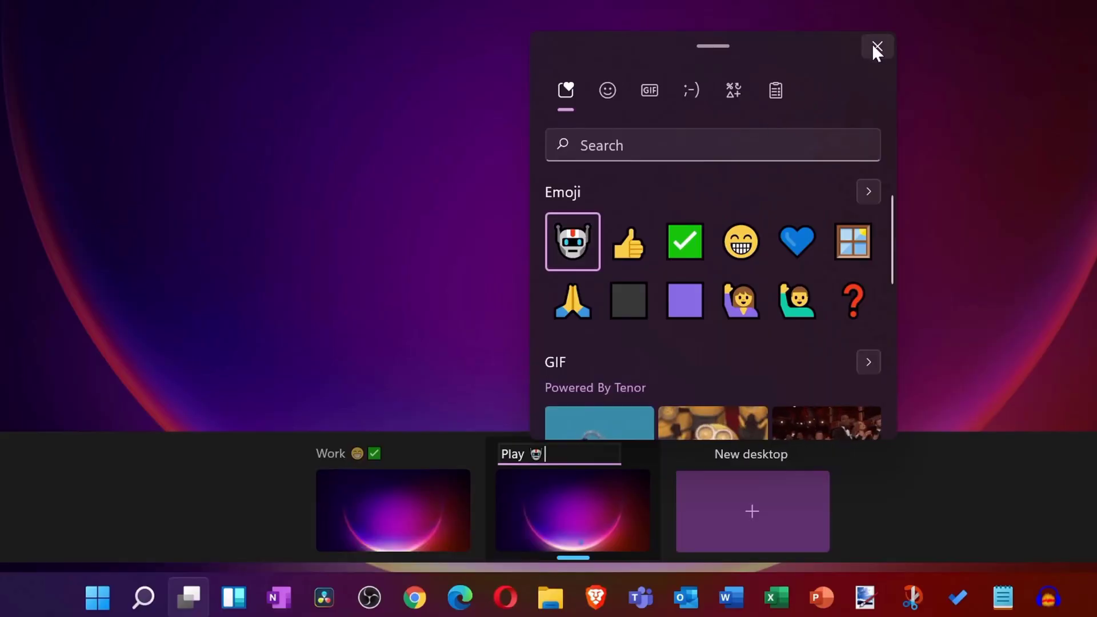
left_click(874, 45)
right_click(570, 490)
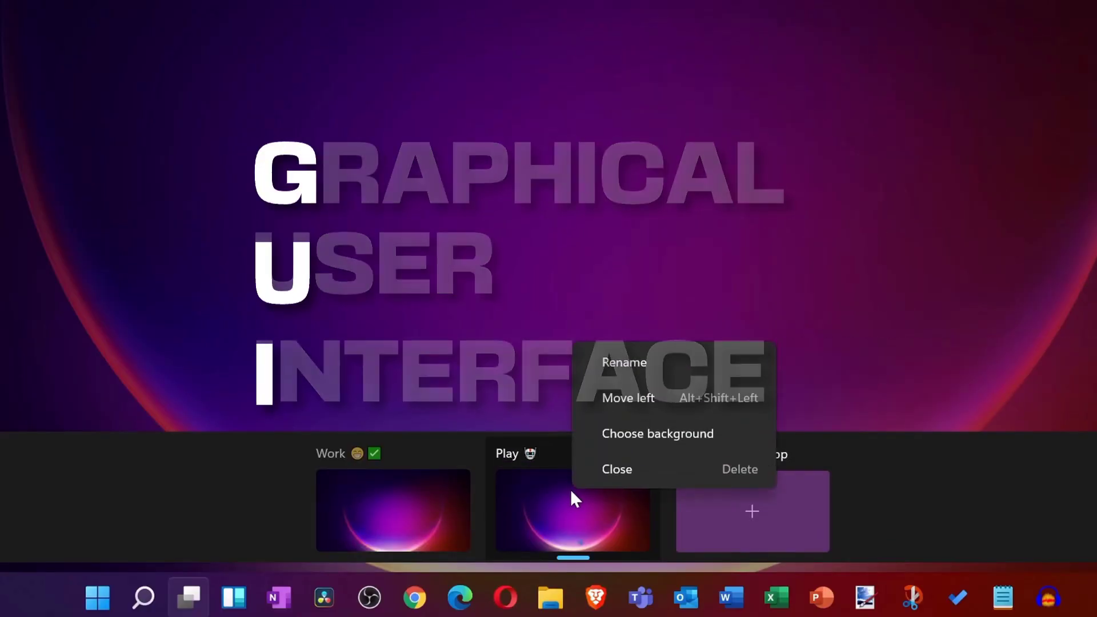
left_click(691, 428)
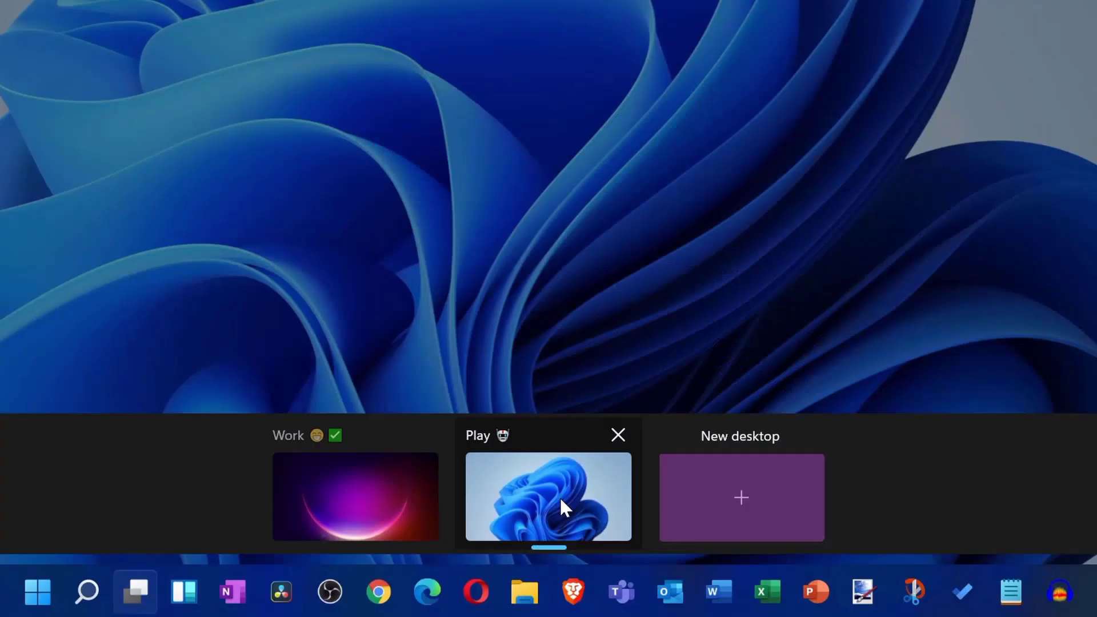
Step: Move the Play desktop ahead of Work, then put it back after Work
right_click(557, 480)
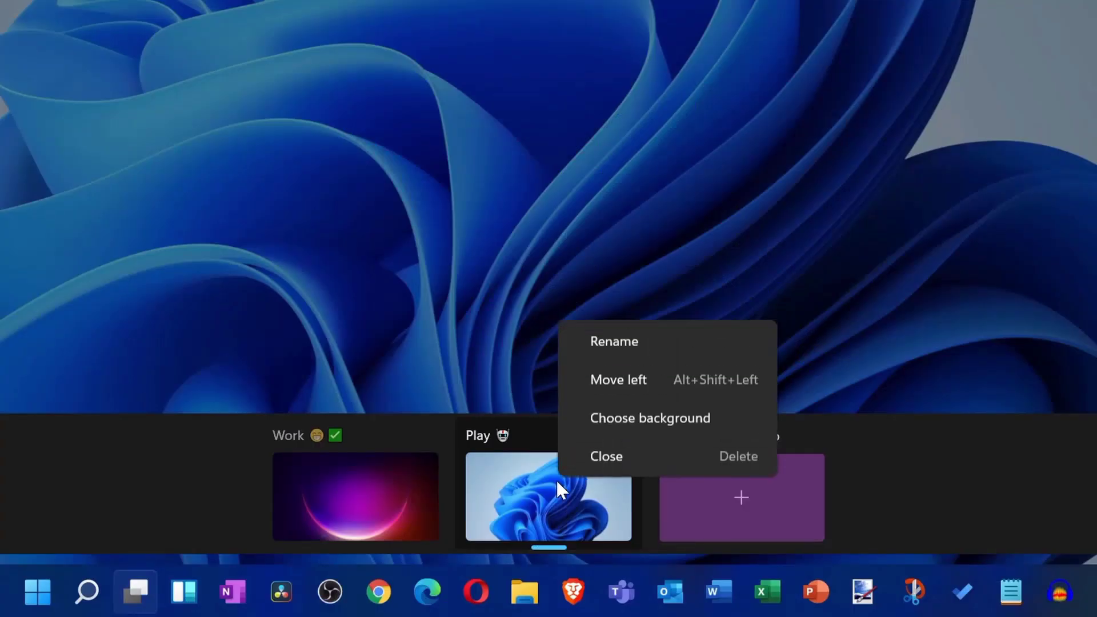
left_click(628, 375)
right_click(434, 478)
left_click(481, 385)
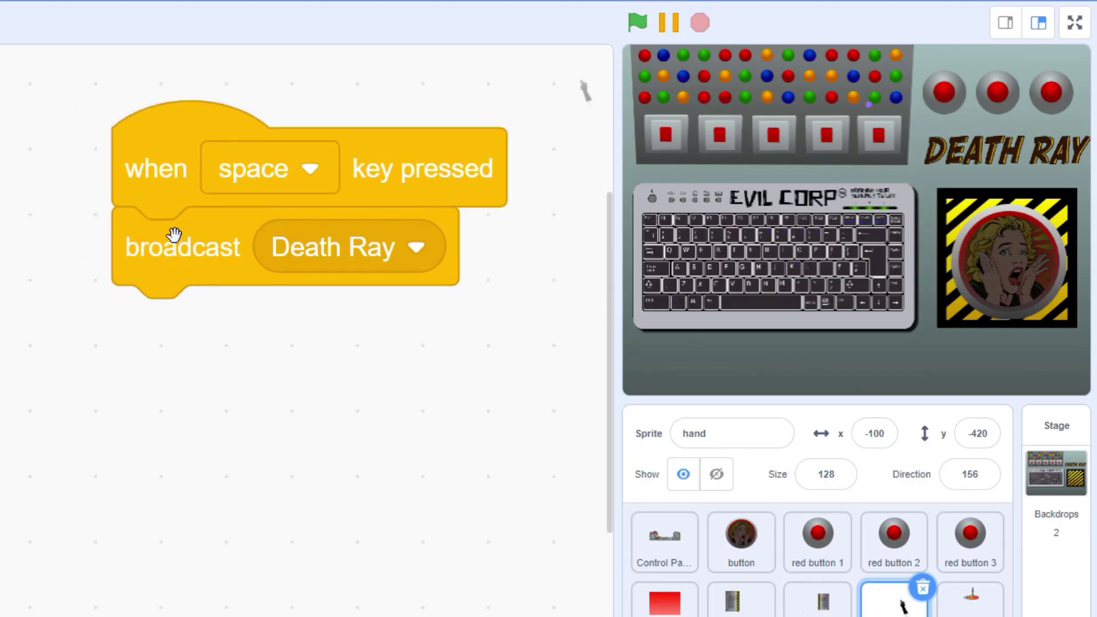
Step: Check the key-press key list, run the full-screen button demo, and open the Mad Scientist remix
left_click(239, 172)
scroll(263, 332, "down", 2)
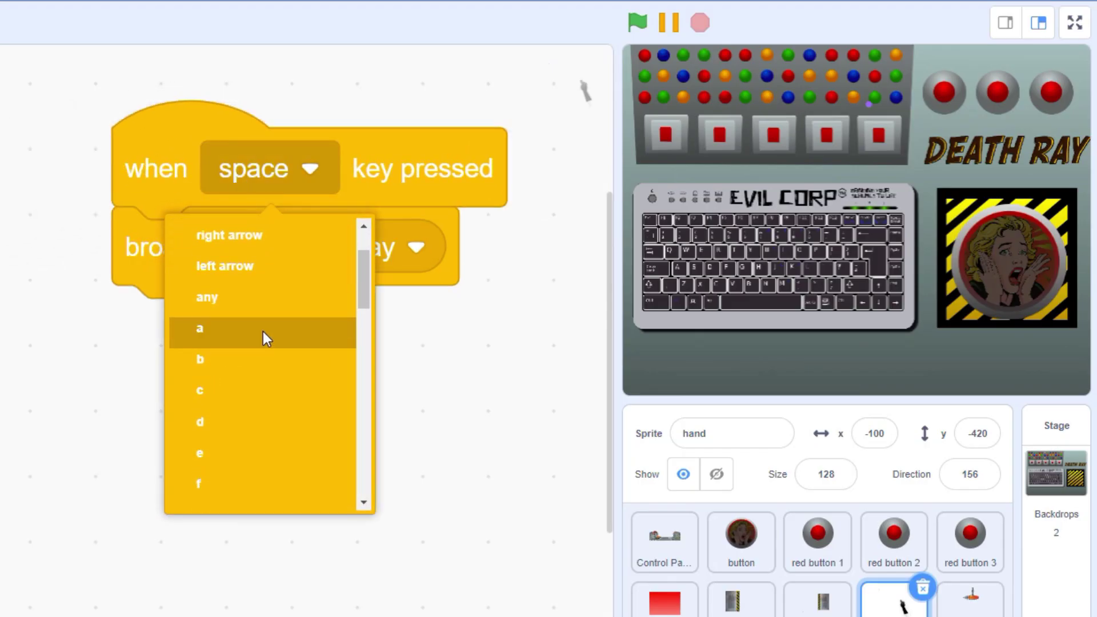
scroll(258, 398, "down", 5)
scroll(258, 402, "down", 5)
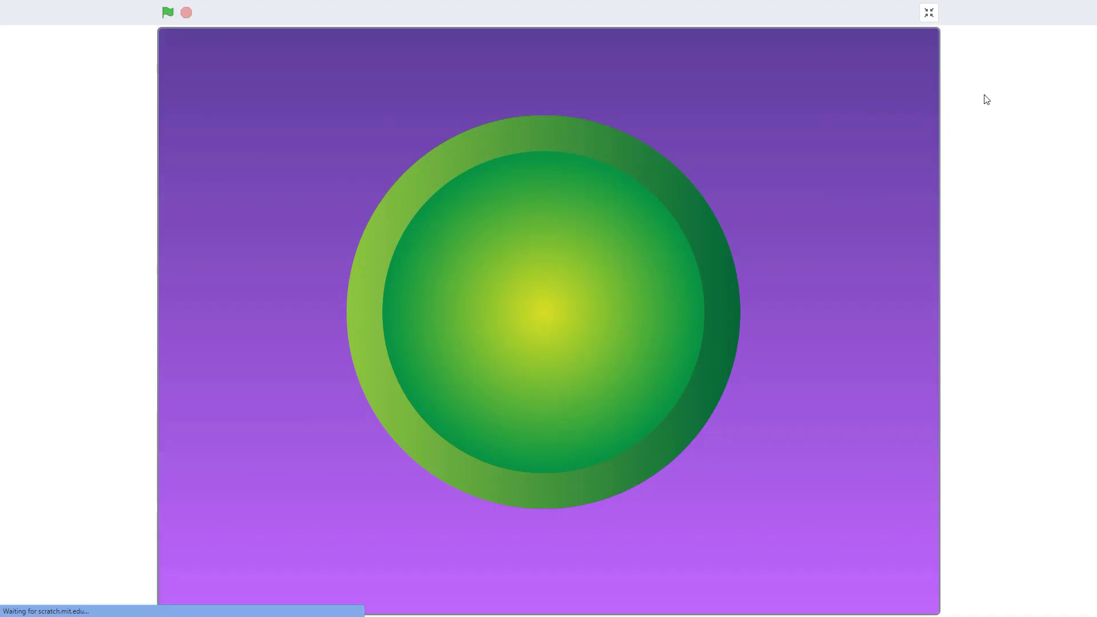
left_click(613, 277)
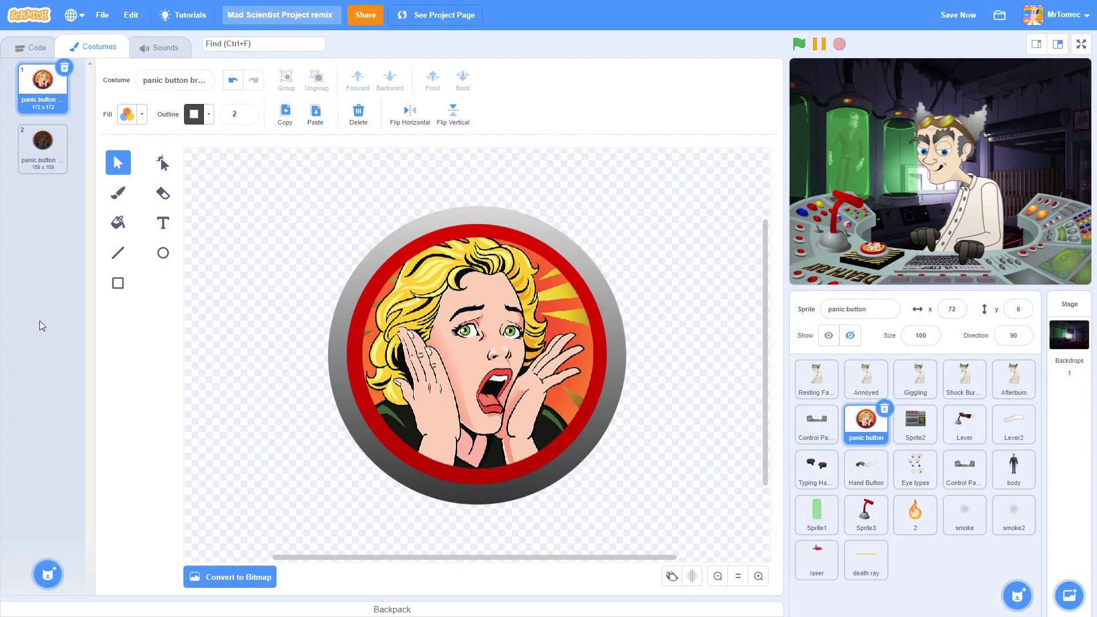
Step: Show the button sprite's scripts to build its when-this-sprite-clicked script with a clunk sound
left_click(38, 50)
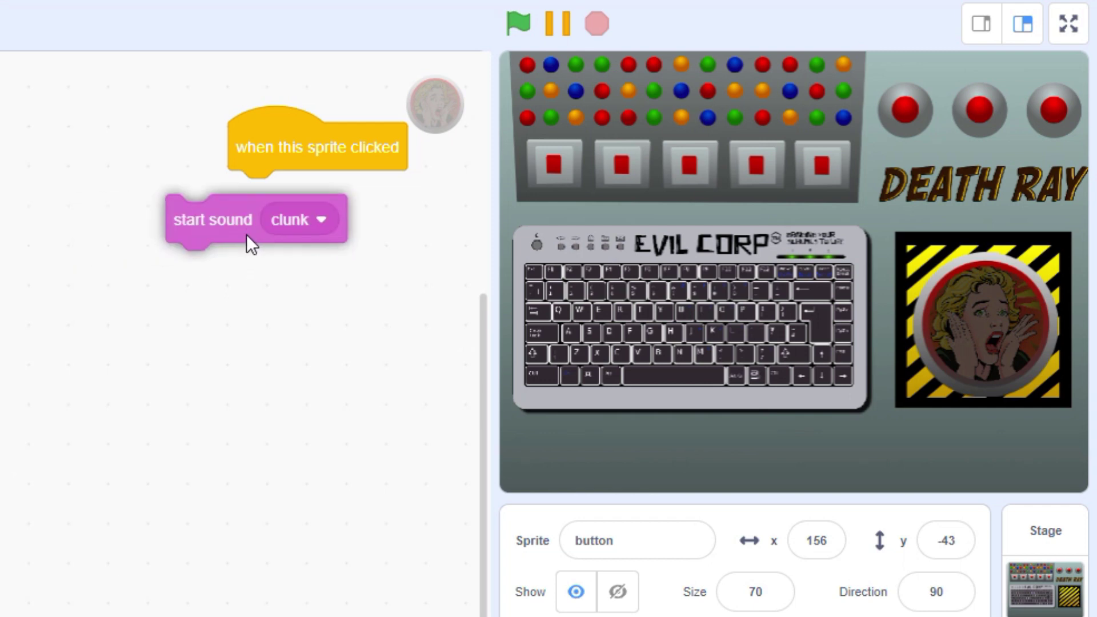
Step: Attach the clunk sound plus repeat-5 loops changing size by -1 and 1, then test the press
left_click_drag(248, 241, 305, 289)
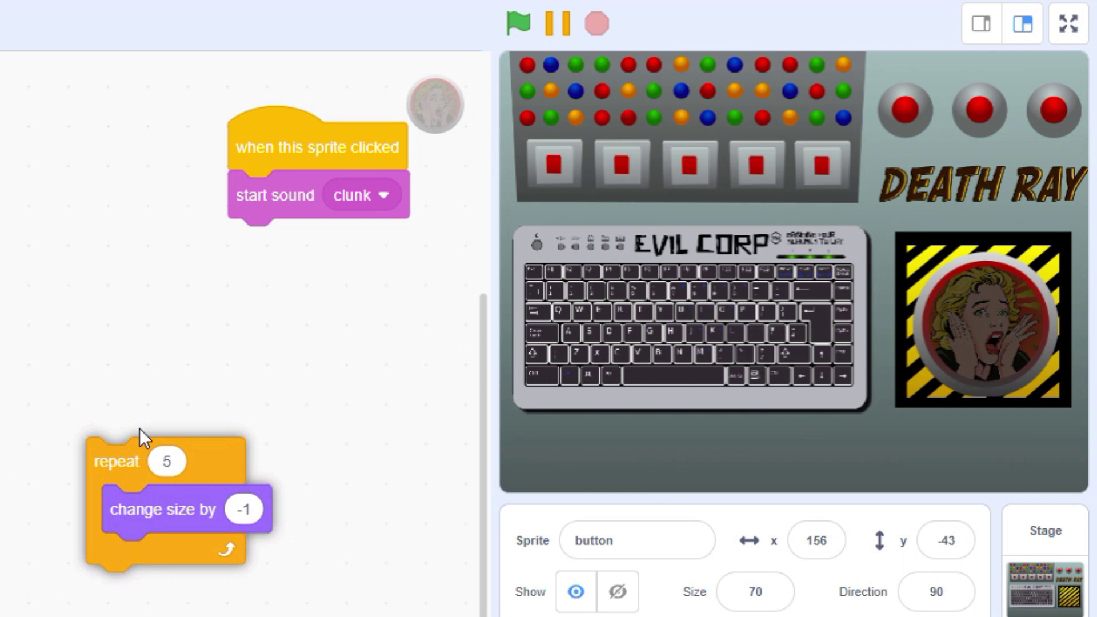
left_click_drag(140, 429, 254, 232)
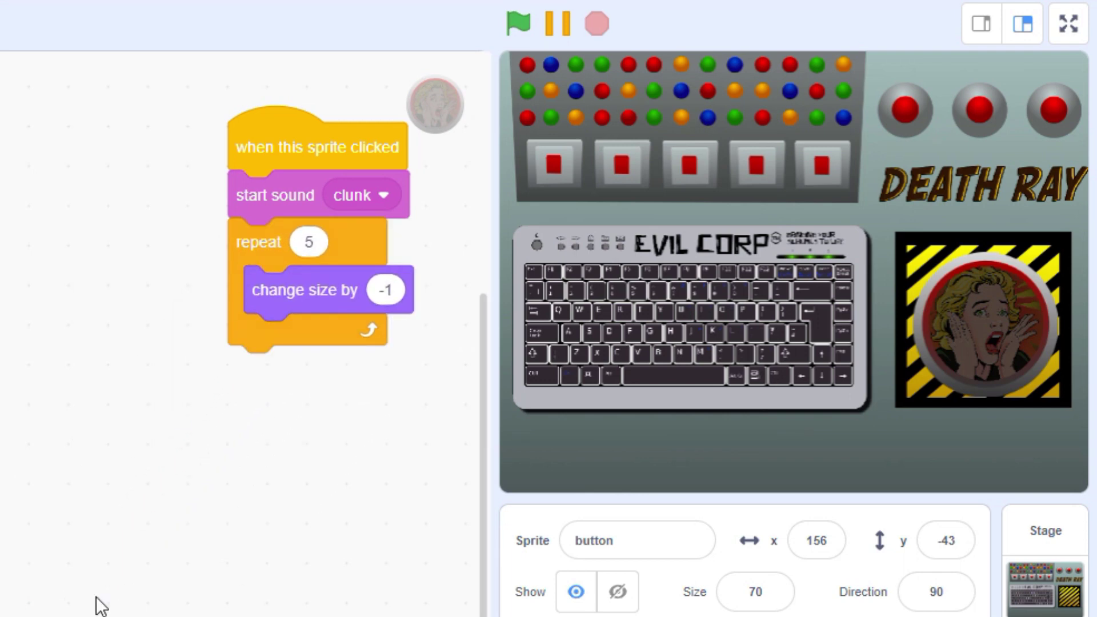
left_click_drag(97, 605, 286, 372)
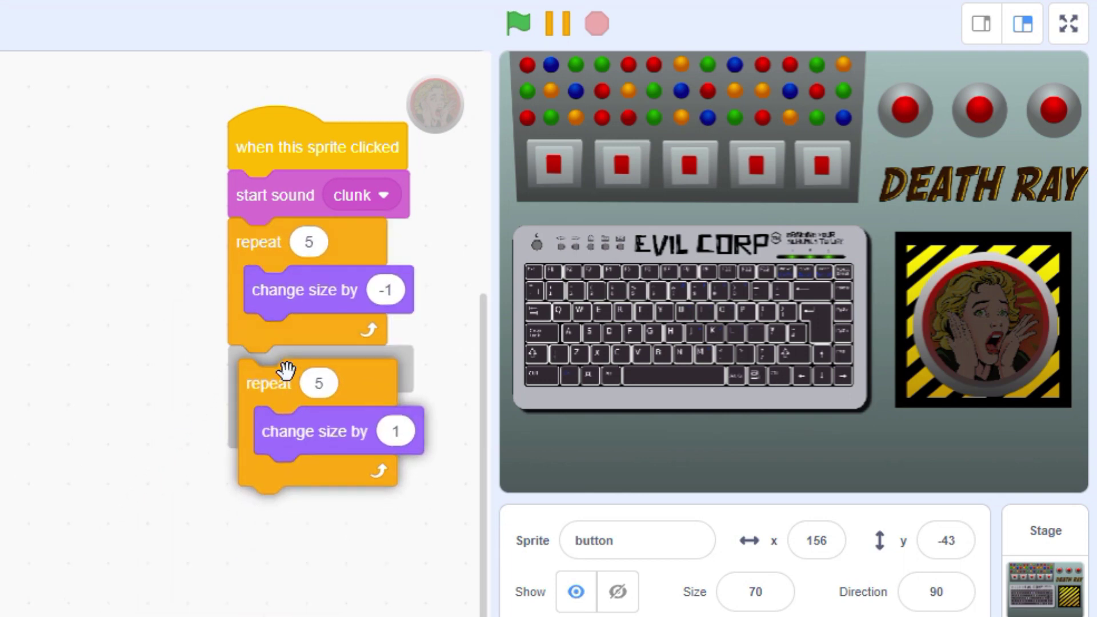
left_click(988, 323)
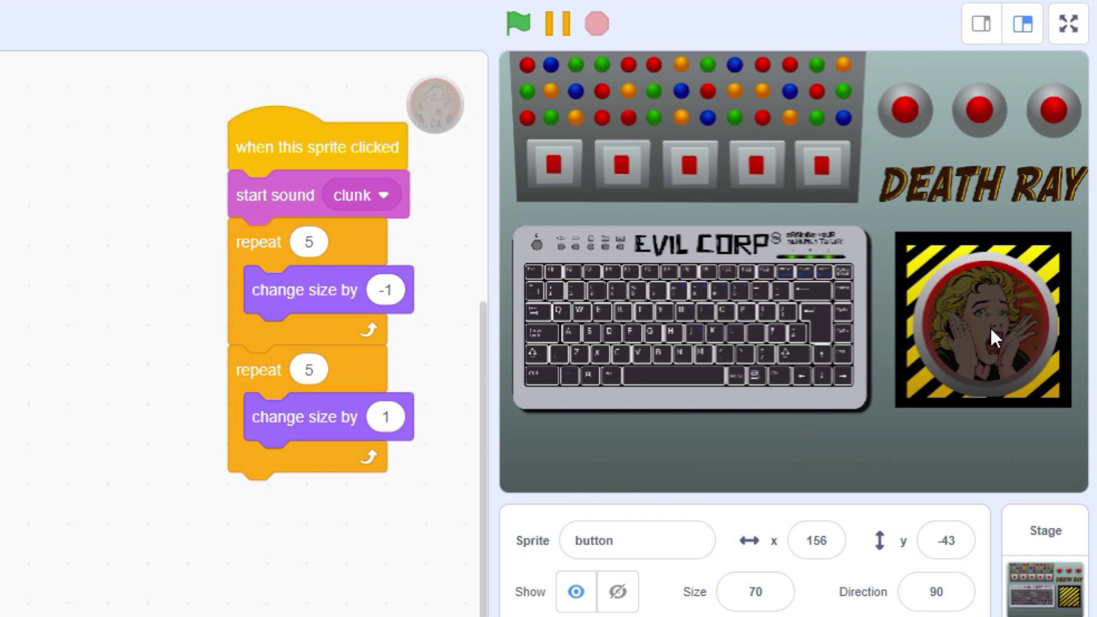
Step: Insert a switch-to-bright costume block at the script start and shift the script left
left_click_drag(9, 329, 305, 188)
left_click_drag(9, 330, 326, 549)
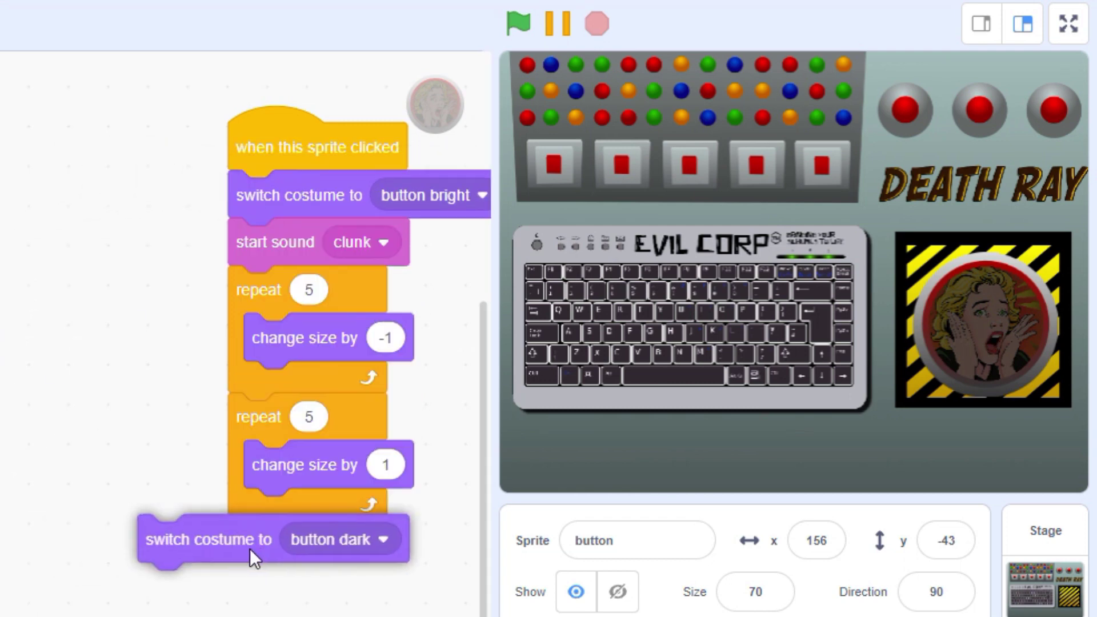
left_click_drag(268, 163, 213, 160)
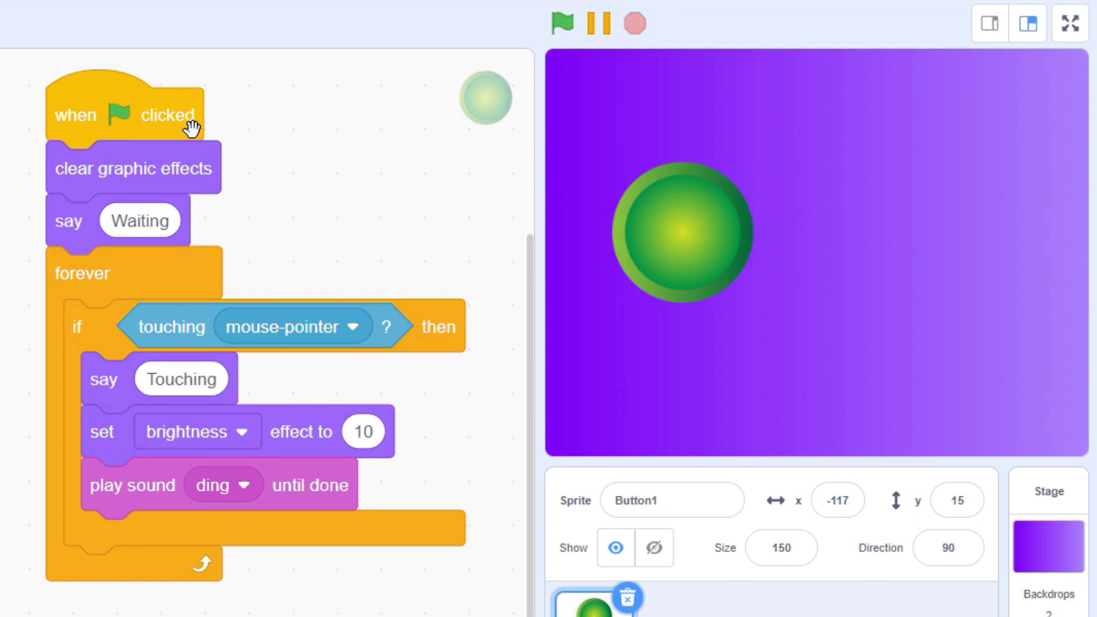
Step: Run the hover script repeatedly, stopping and restarting it to check Waiting and Touching
left_click(190, 127)
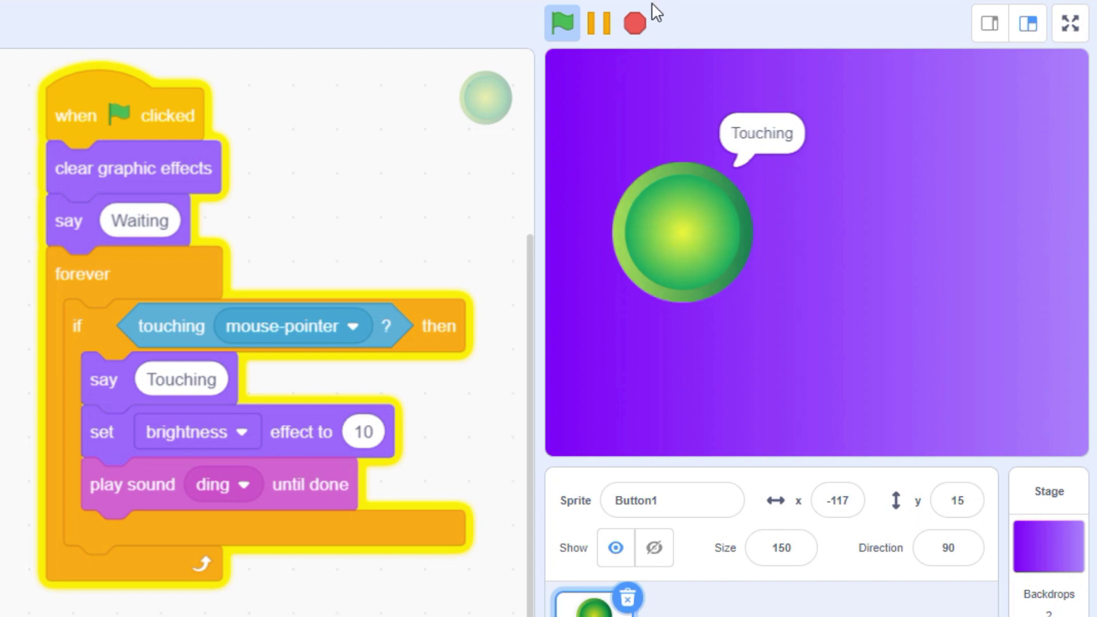
left_click(635, 23)
left_click(562, 24)
left_click(634, 23)
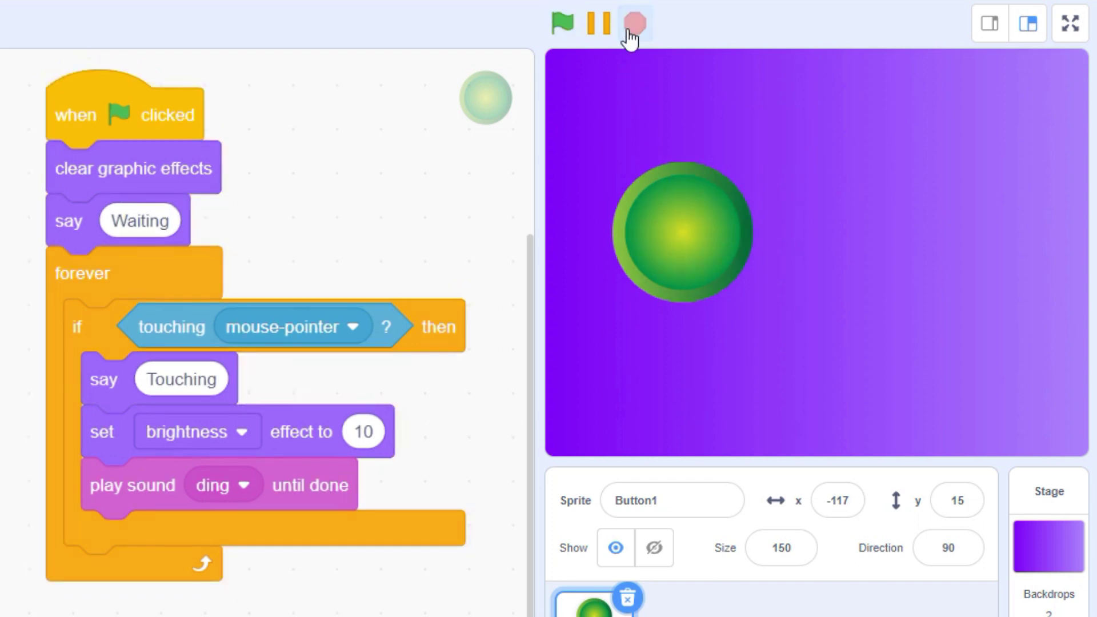
left_click(562, 26)
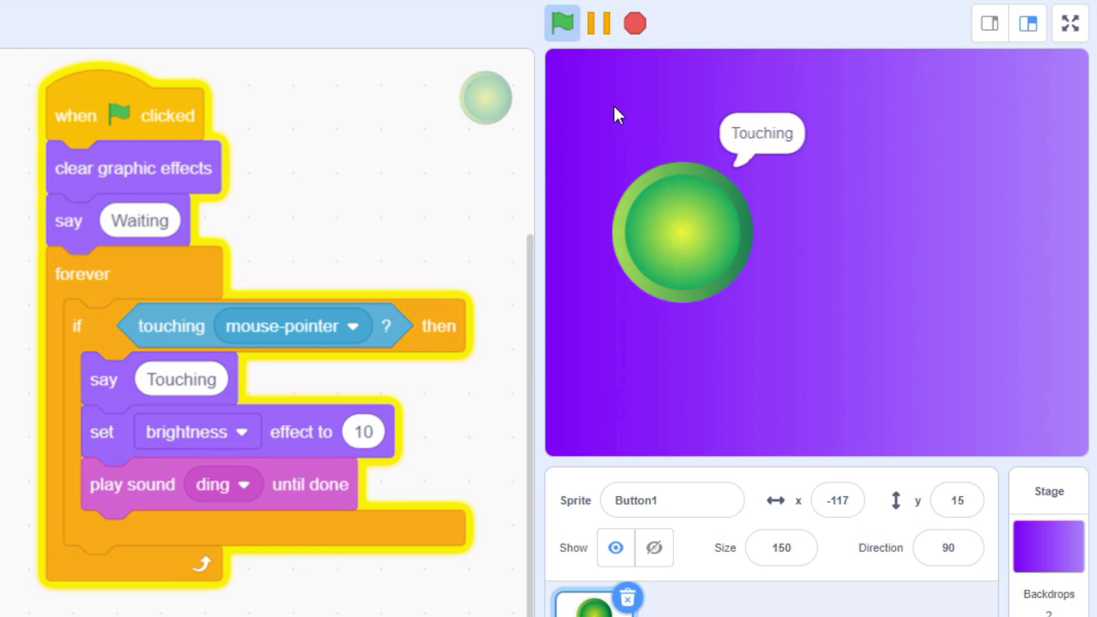
Step: Stop the script, move it out of view, and bring back a lone green-flag hat
left_click(634, 23)
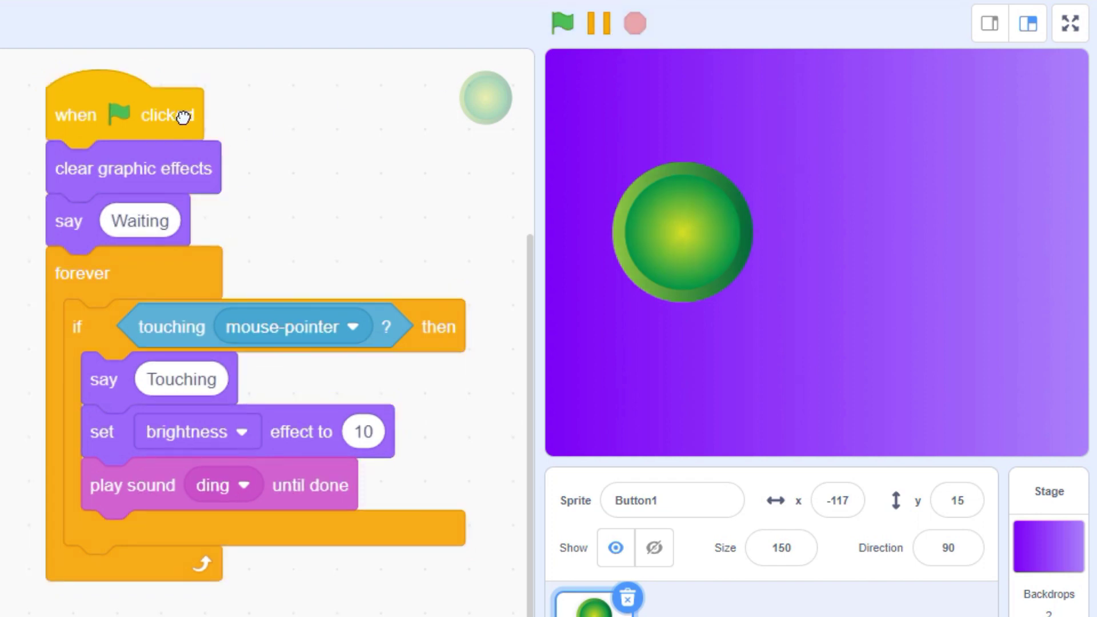
left_click_drag(181, 115, 0, 181)
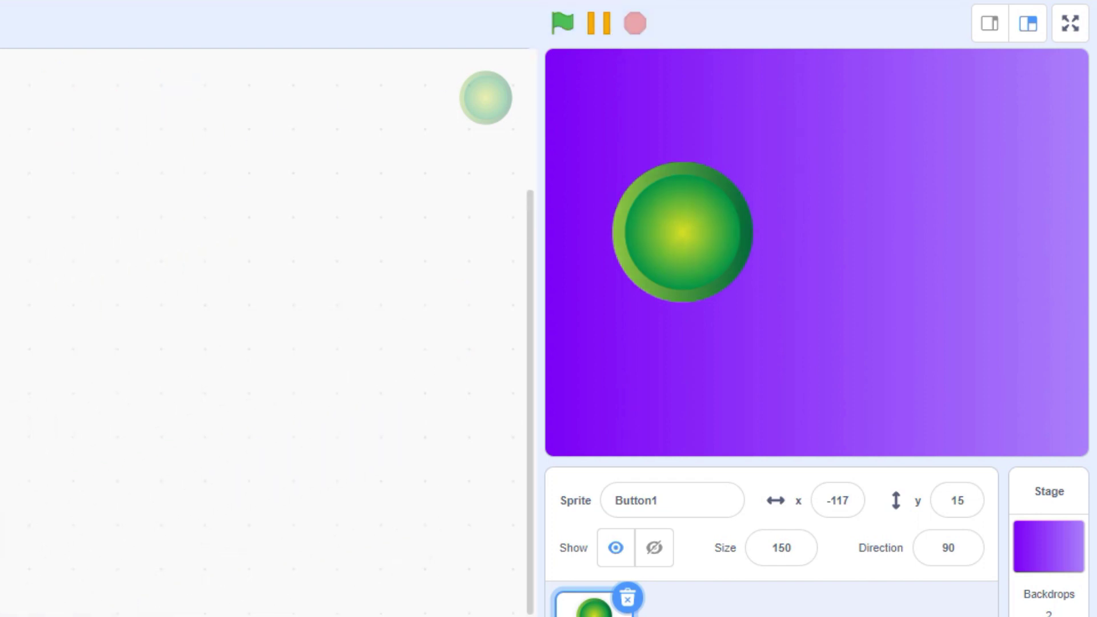
mouse_move(126, 554)
left_mouse_down()
mouse_move(367, 140)
mouse_move(358, 85)
left_mouse_up()
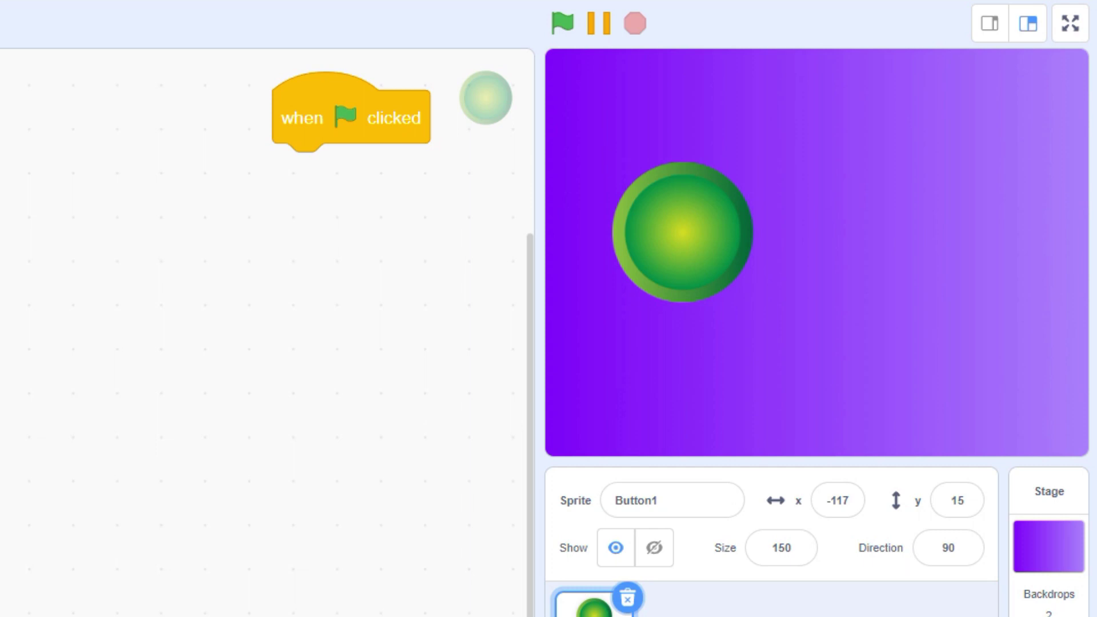
Step: Attach the forever if-else Touching!/Not touching! loop under the green flag and run it
mouse_move(263, 562)
left_mouse_down()
mouse_move(363, 155)
mouse_move(294, 126)
mouse_move(182, 125)
left_mouse_up()
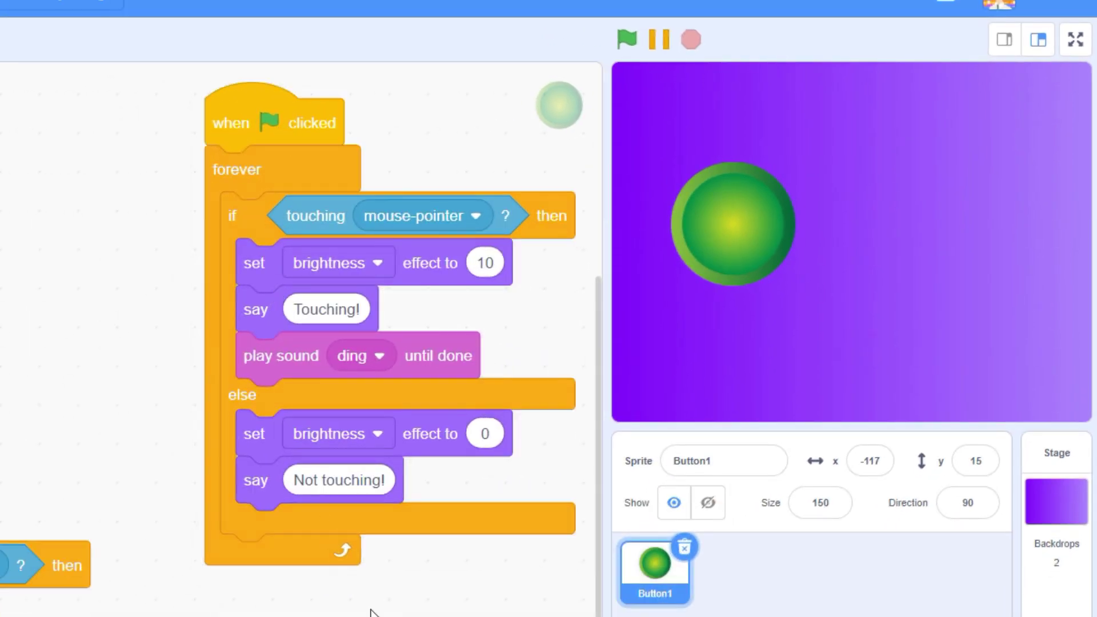
left_click(625, 41)
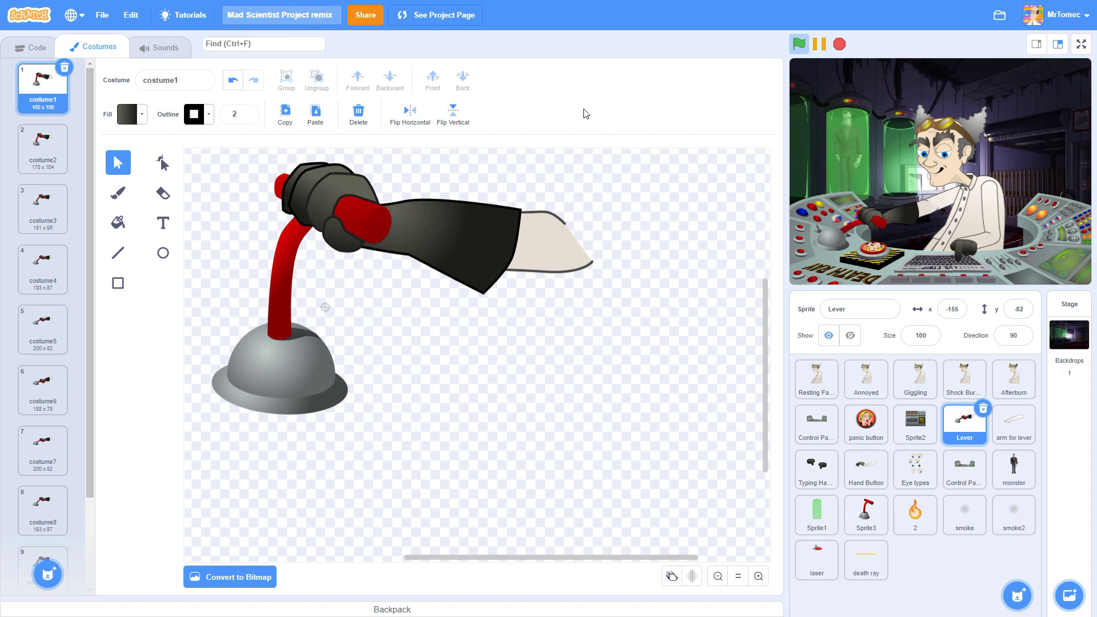
Step: Show the Lever's scripts, start the project, and click the lever several times to test its animation
left_click(48, 55)
left_click(797, 44)
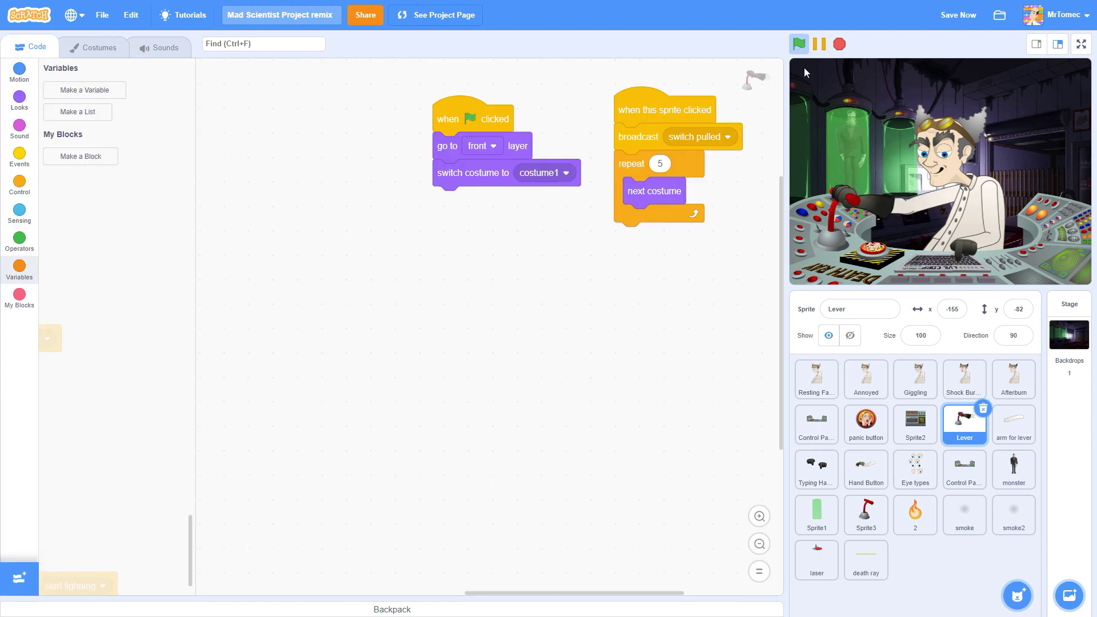
left_click(833, 238)
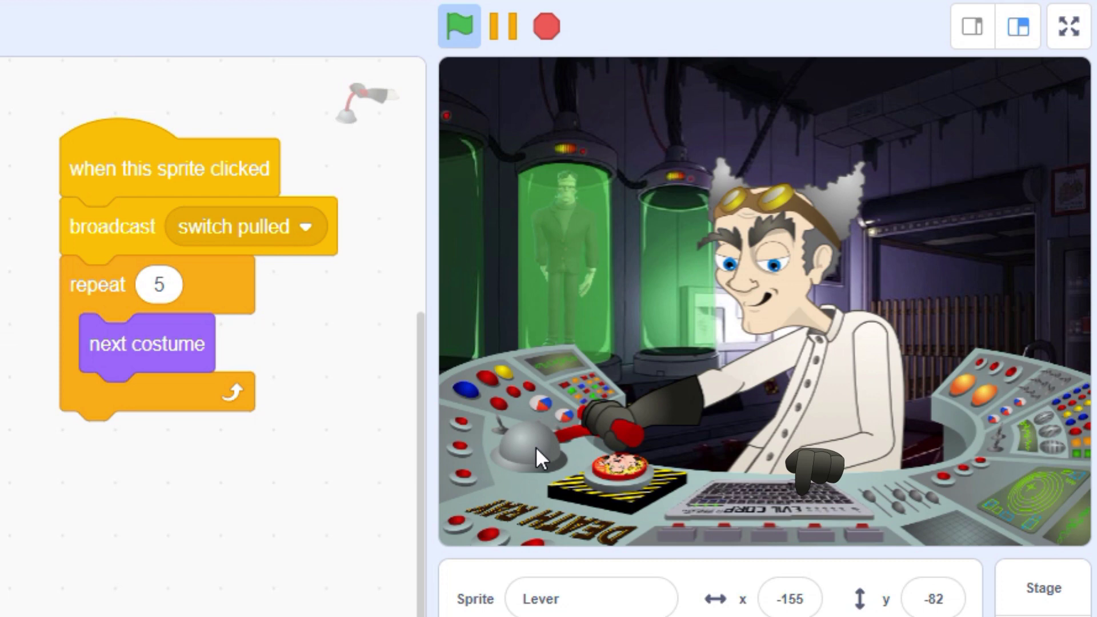
left_click(539, 441)
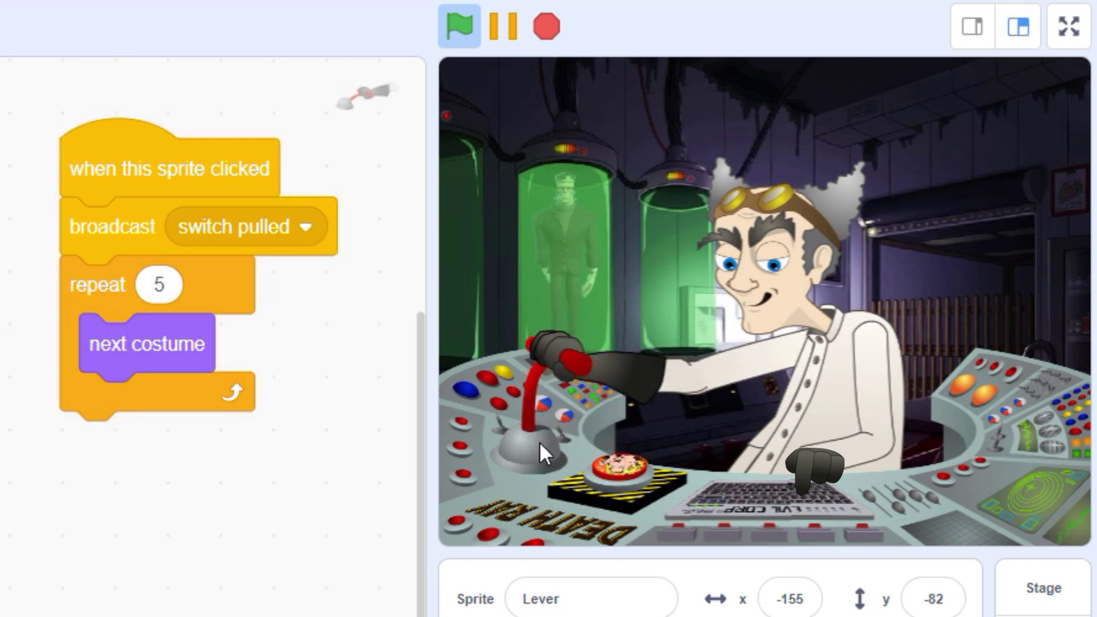
left_click(538, 442)
left_click(539, 441)
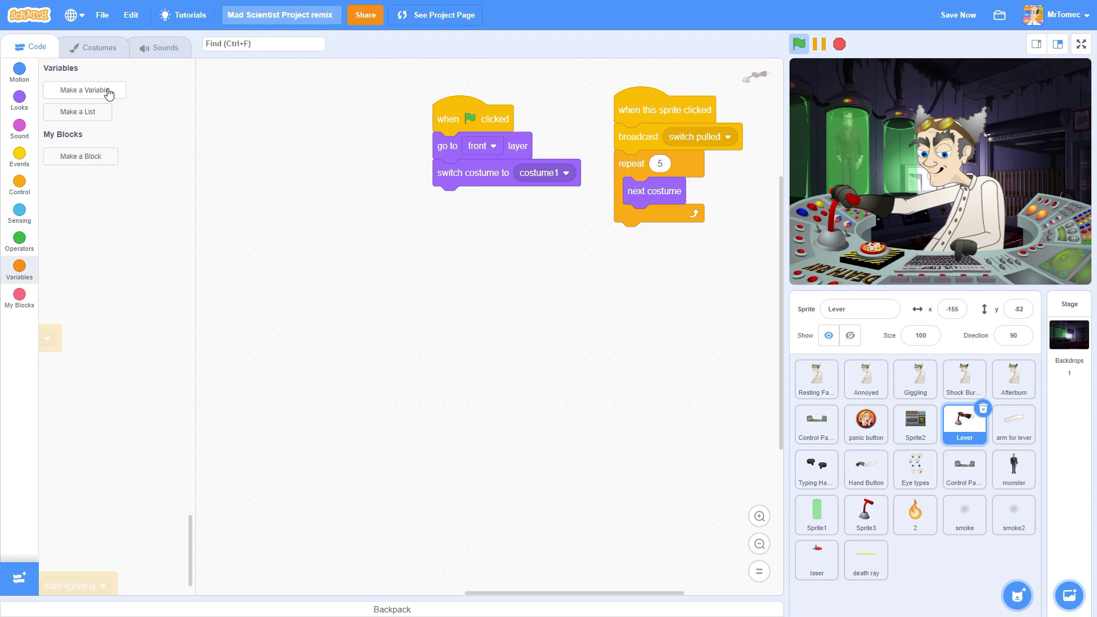
Step: Create a 'lever' variable and set it to off at the start of the flag script
left_click(106, 90)
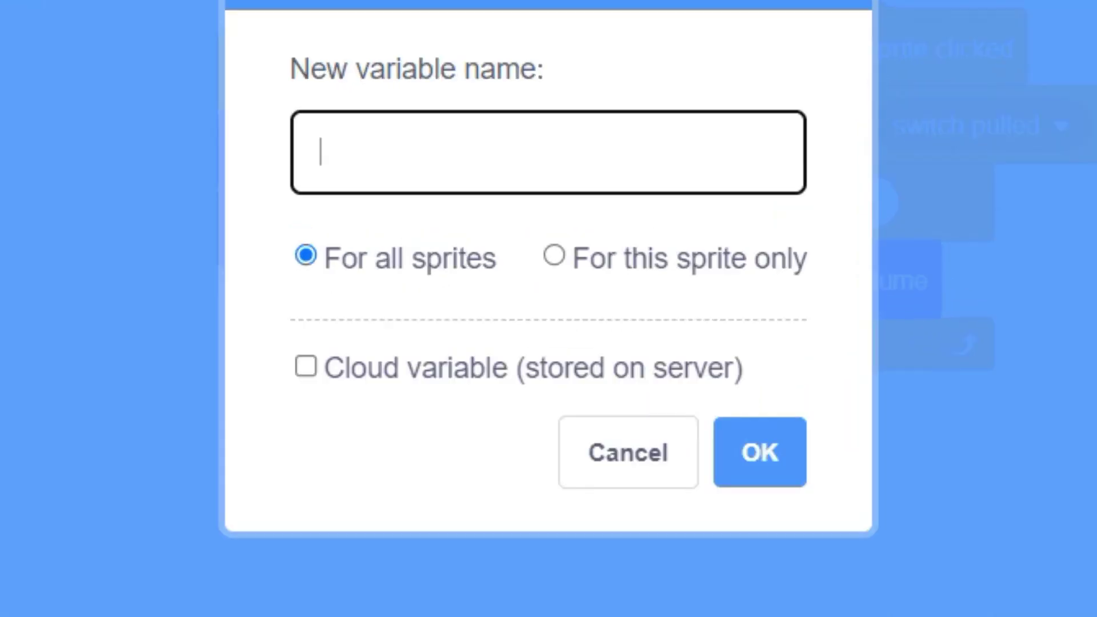
type("lever")
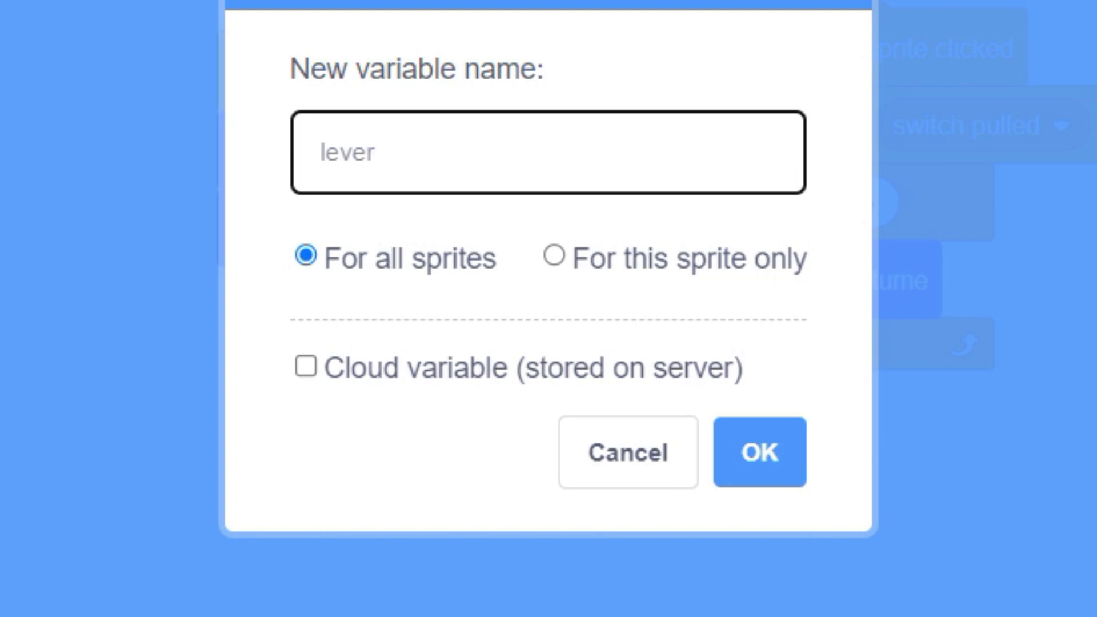
key("Return")
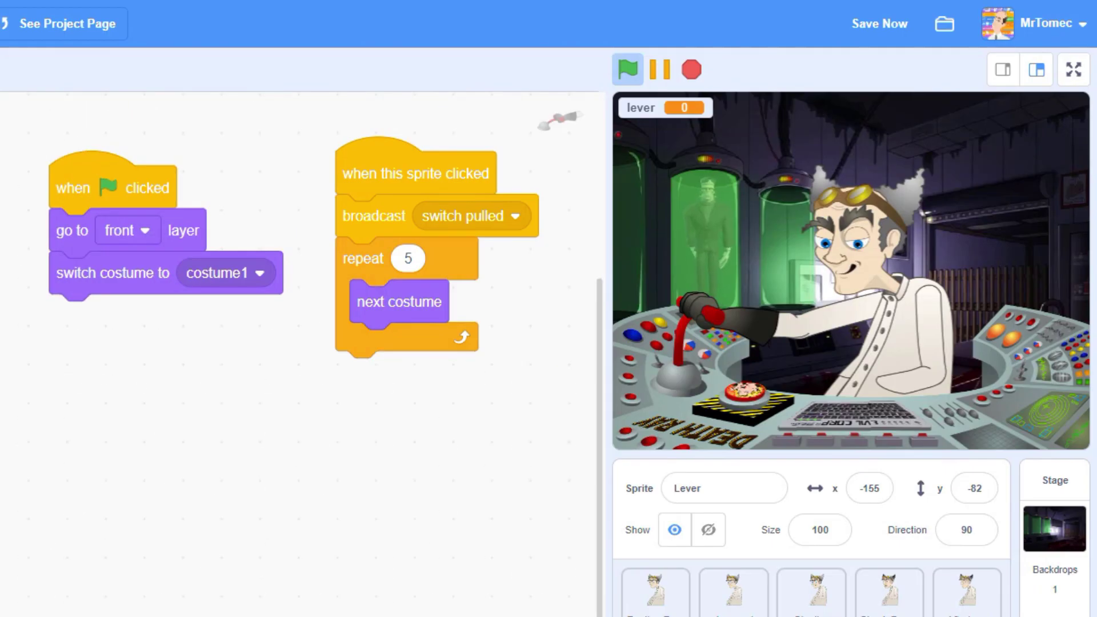
left_click_drag(5, 214, 73, 219)
left_click(204, 229)
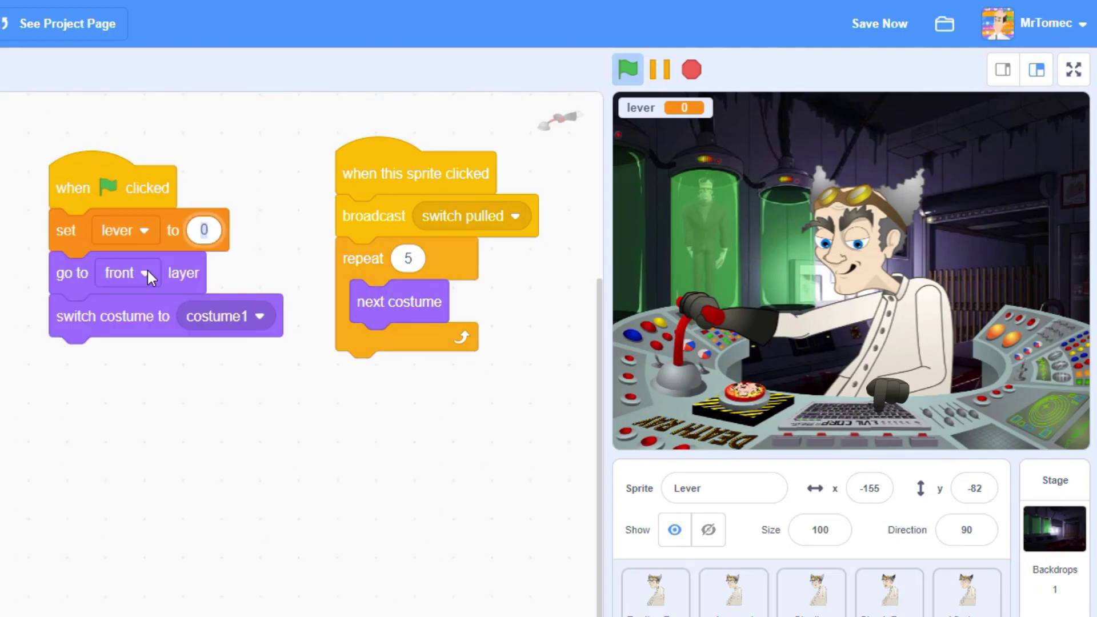
type("off")
key("Return")
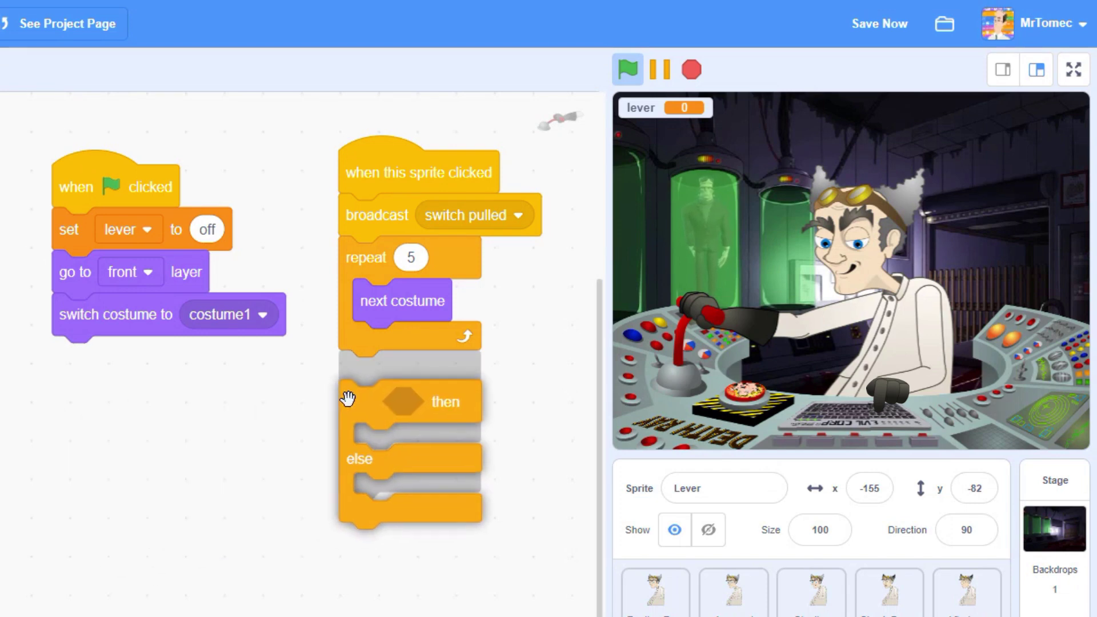
Step: Add an if-else after the repeat loop with the condition lever = off
left_click_drag(5, 411, 351, 377)
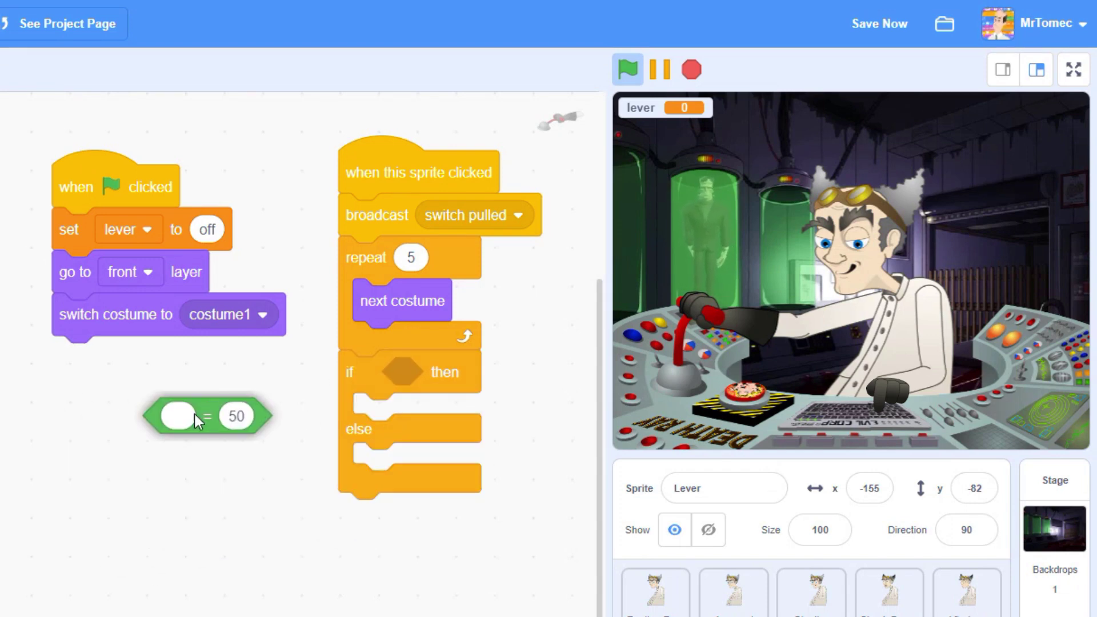
left_click_drag(5, 412, 420, 377)
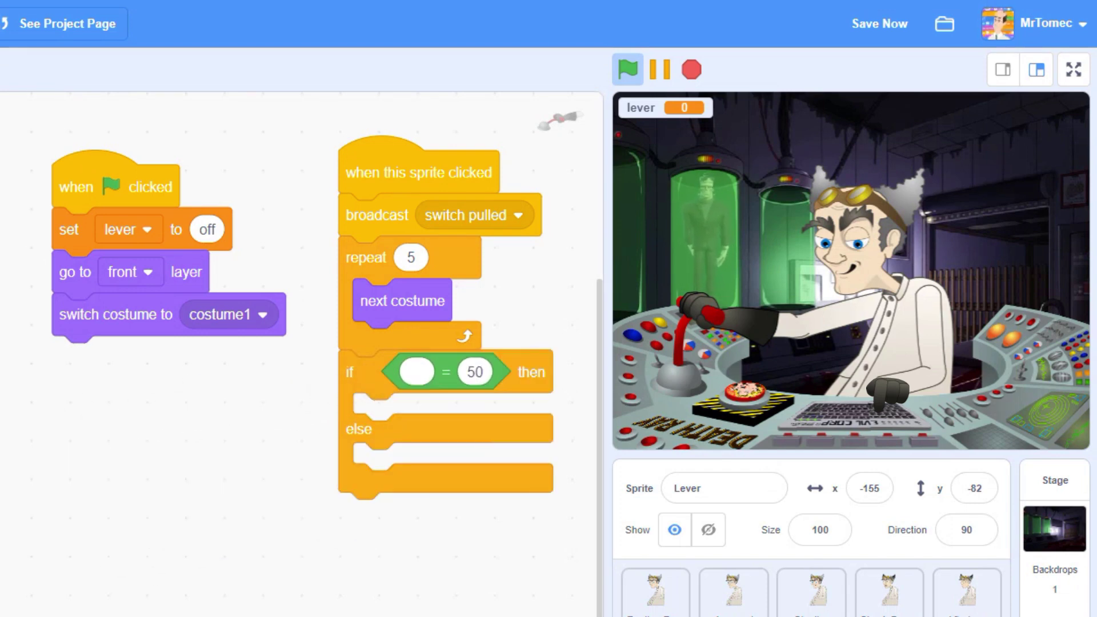
left_click_drag(5, 412, 463, 377)
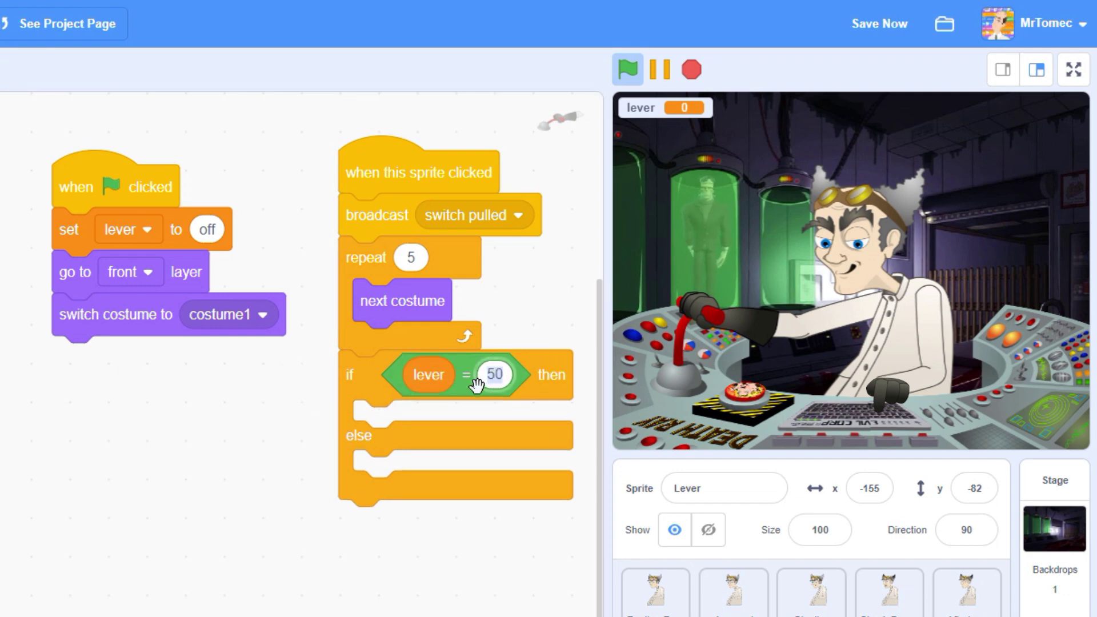
left_click(495, 375)
type("off")
left_click(199, 428)
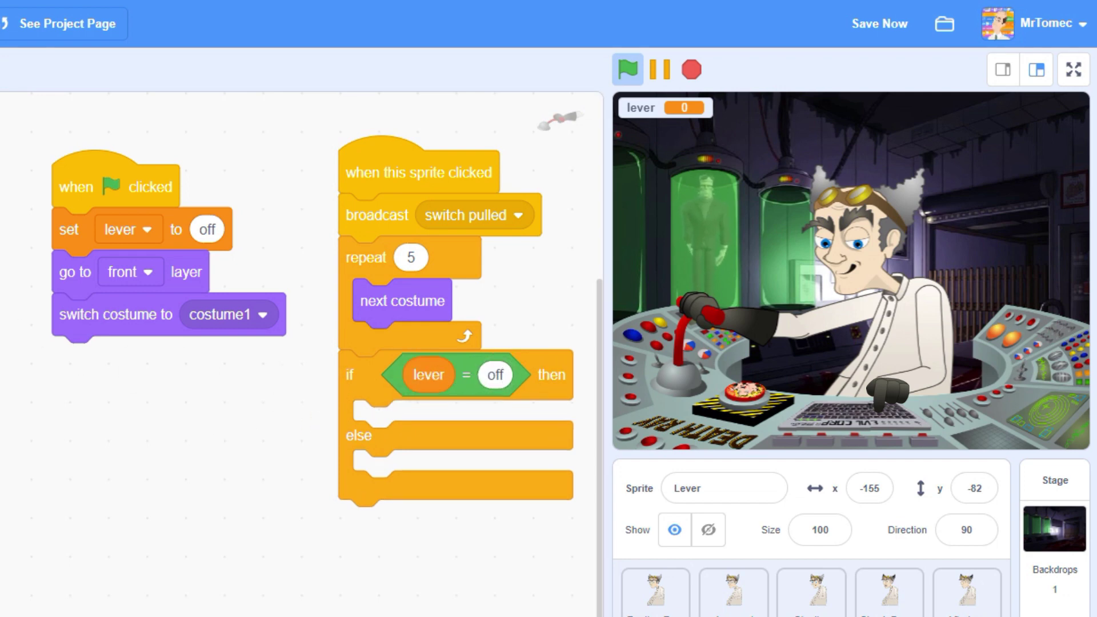
Step: Set lever to on in the if branch and duplicate the block into the else branch
left_click_drag(5, 378, 477, 424)
left_click(506, 420)
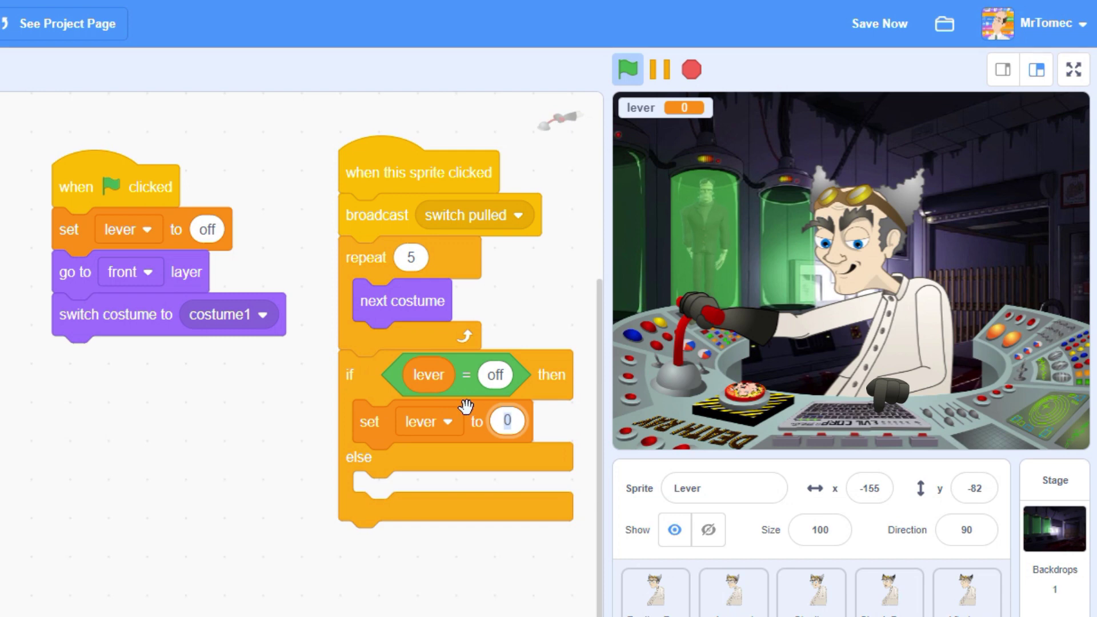
type("on")
left_click(230, 464)
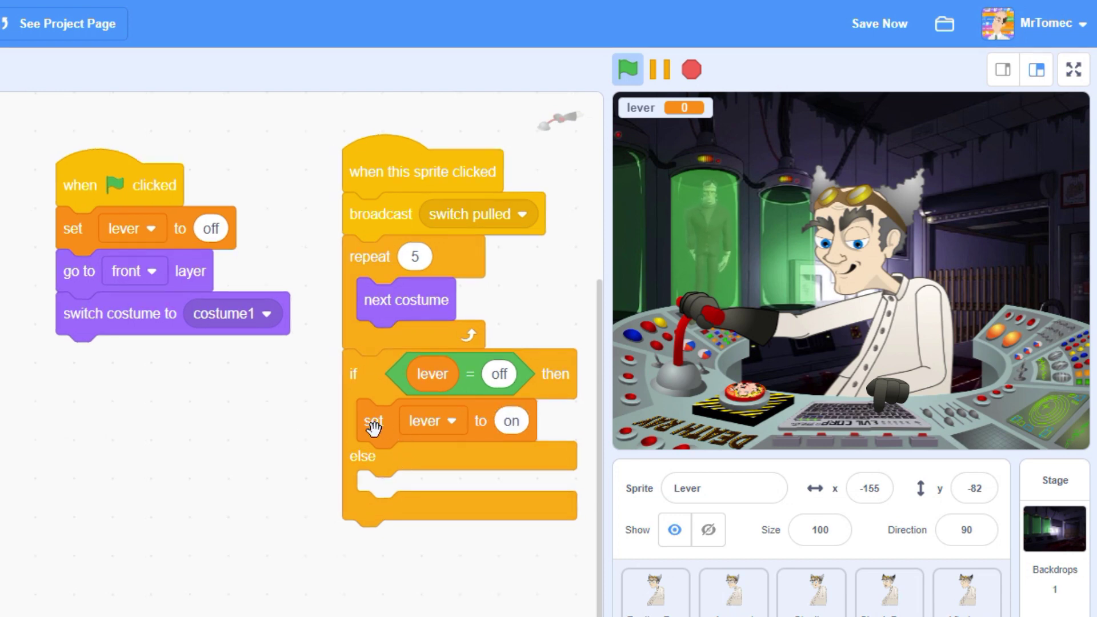
right_click(378, 428)
left_click(402, 436)
left_click(396, 496)
left_click(511, 491)
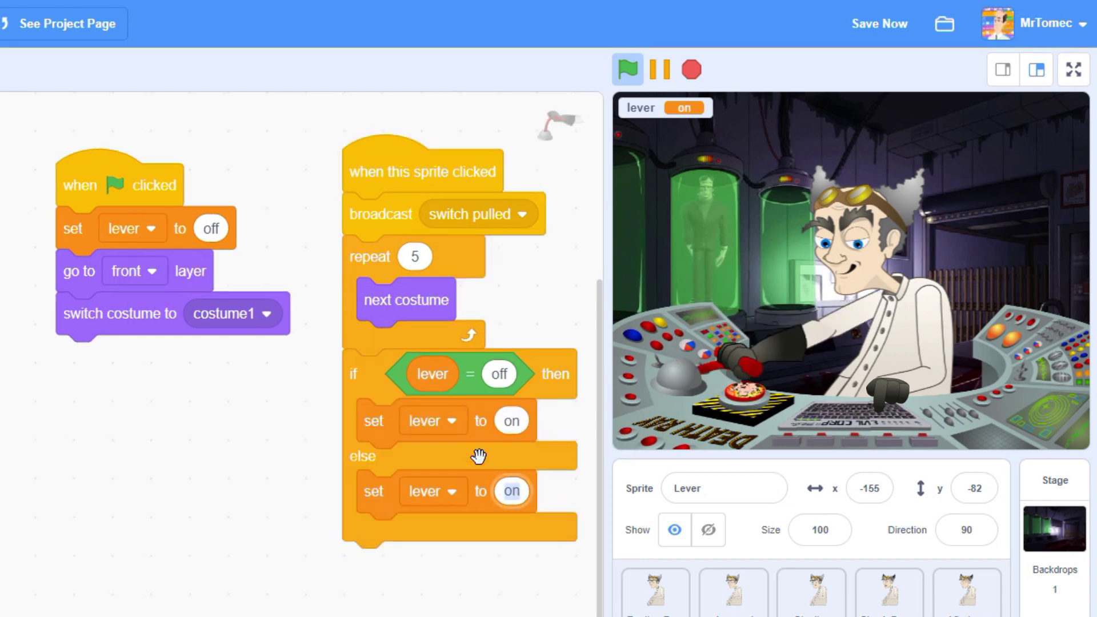
type("off")
key("Return")
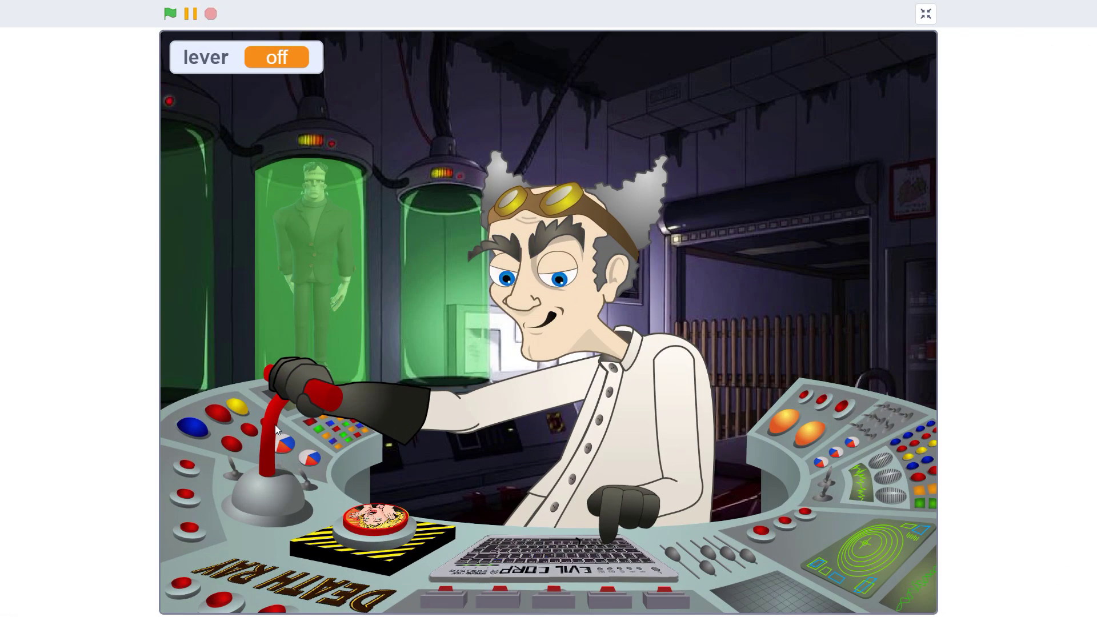
Step: Pull the lever five times, checking the lever variable toggles between on and off
left_click(274, 426)
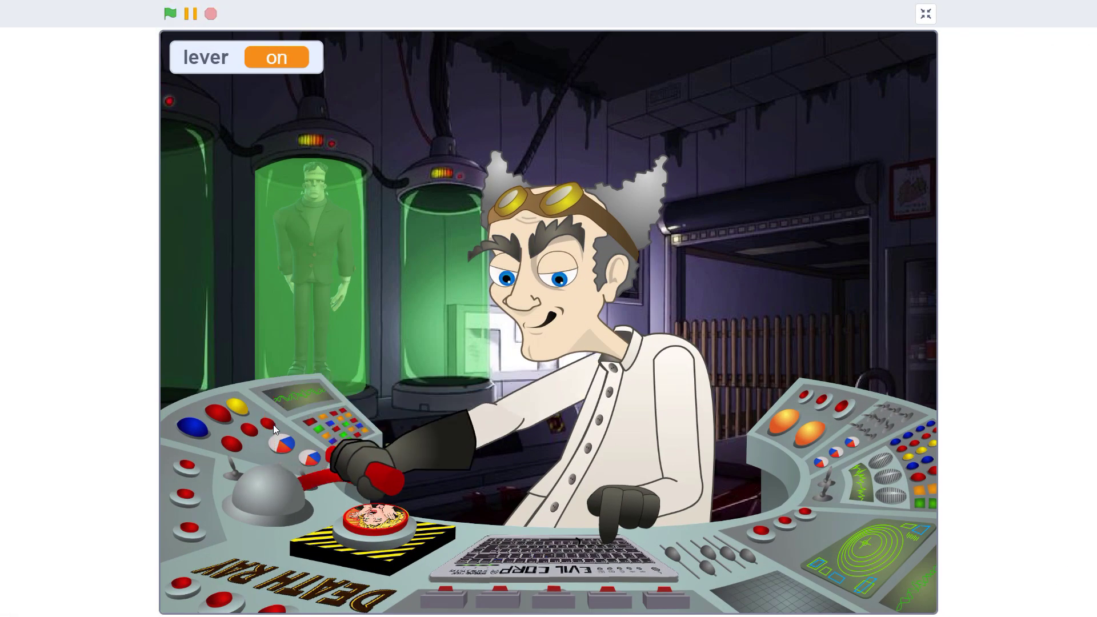
left_click(286, 475)
left_click(285, 478)
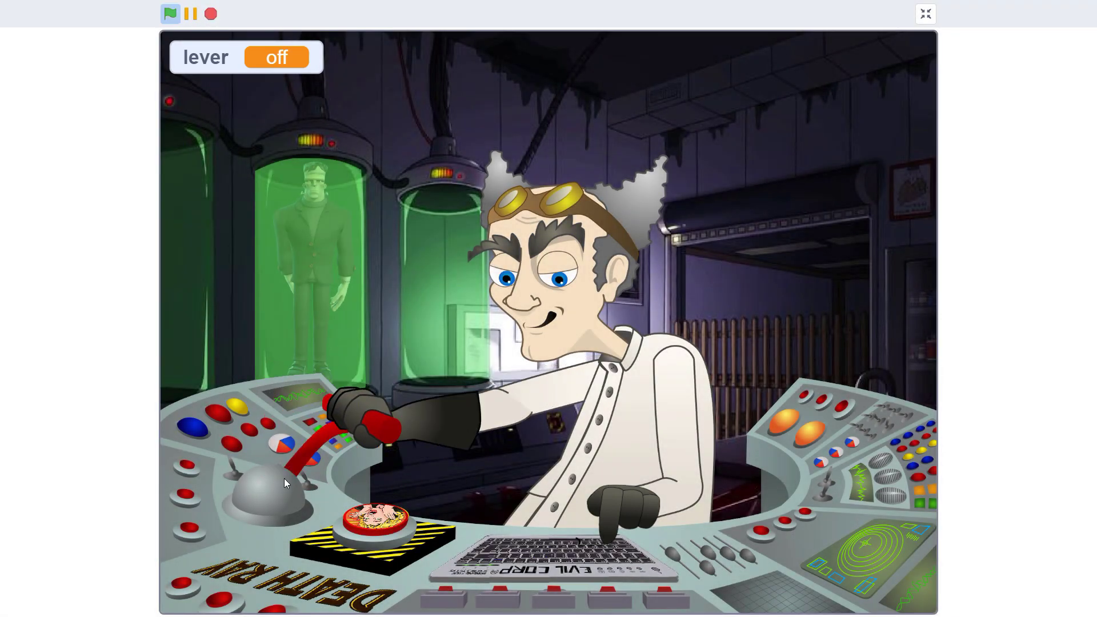
left_click(284, 478)
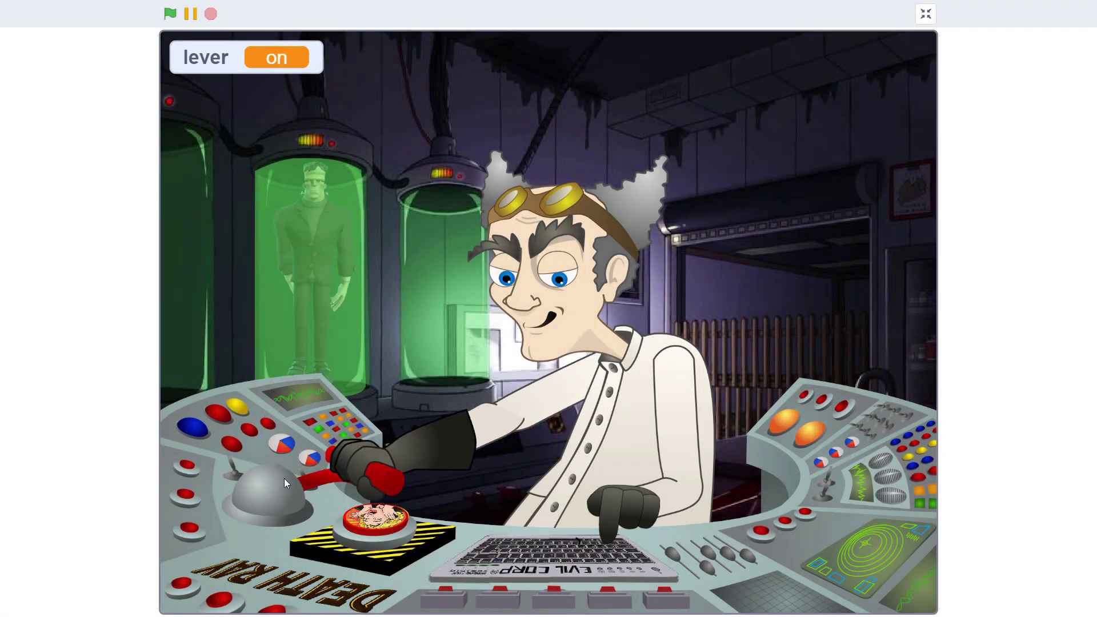
left_click(286, 479)
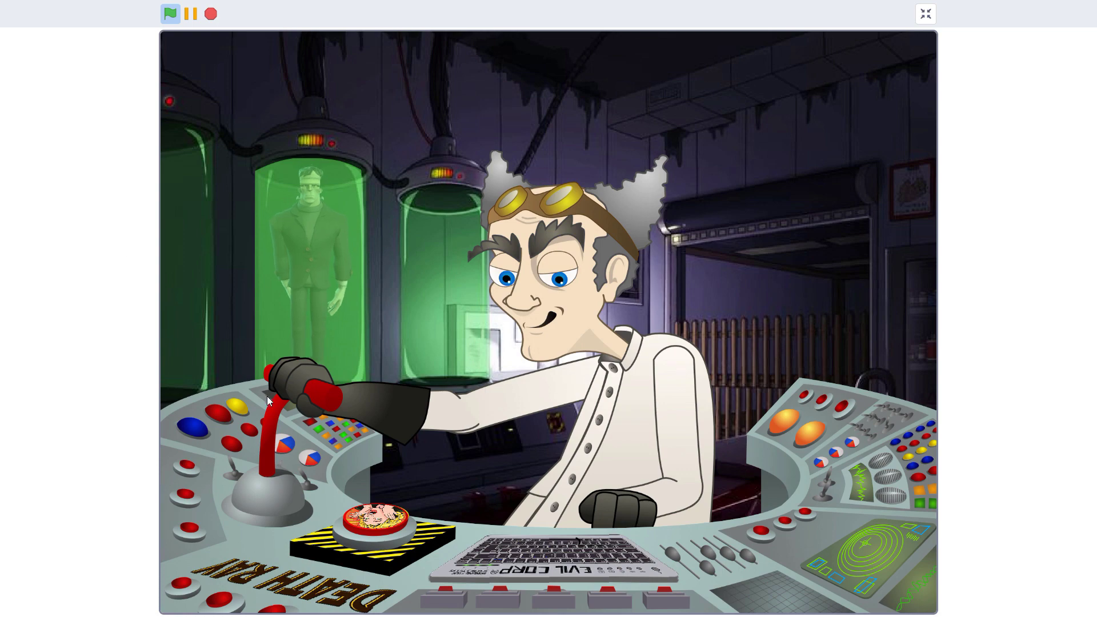
Step: Pull the lever down to fire the lightning, then push it back up
left_click(289, 402)
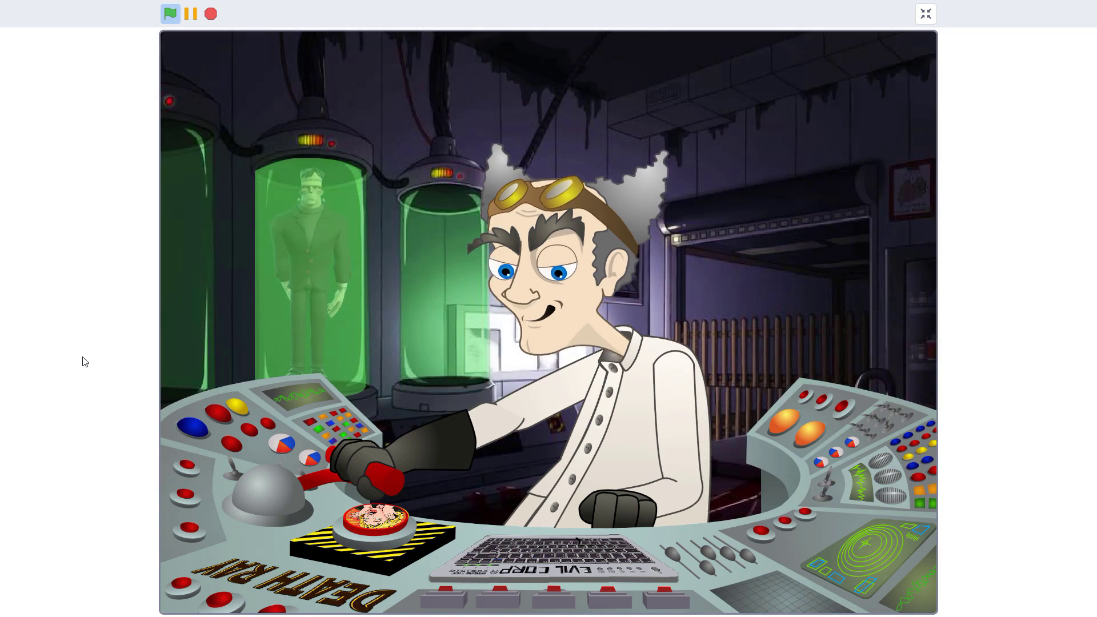
left_click(292, 490)
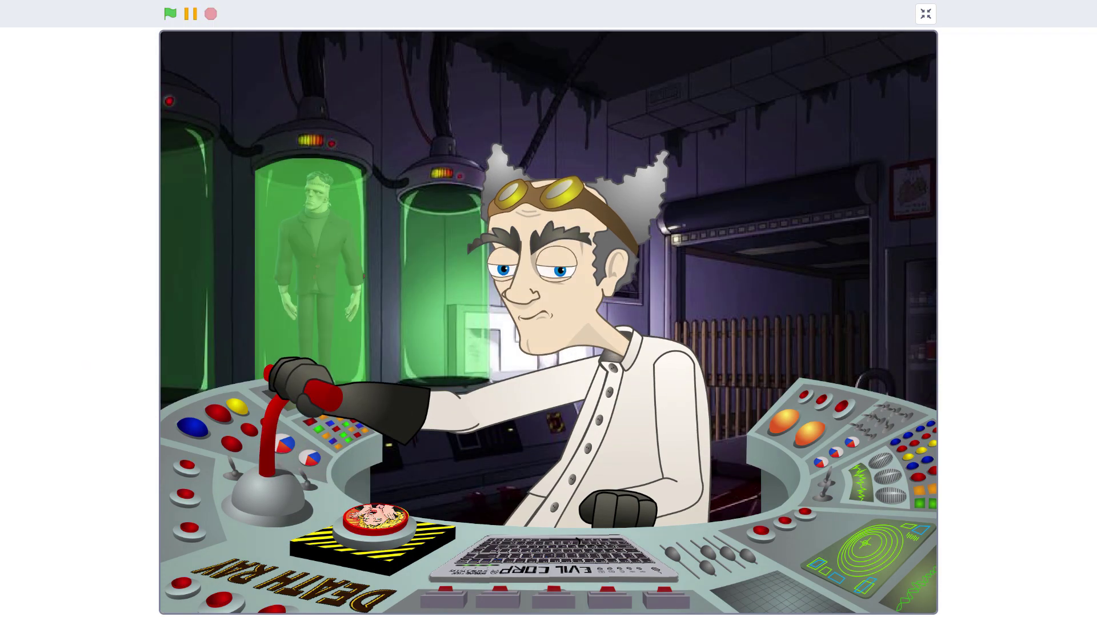